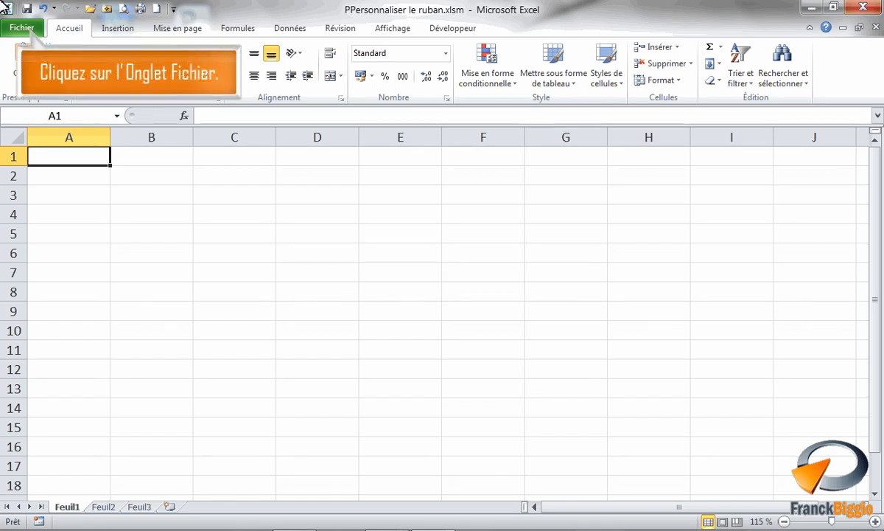
Open Excel Options from the Fichier menu and go to Personnaliser le Ruban.
left_click(22, 32)
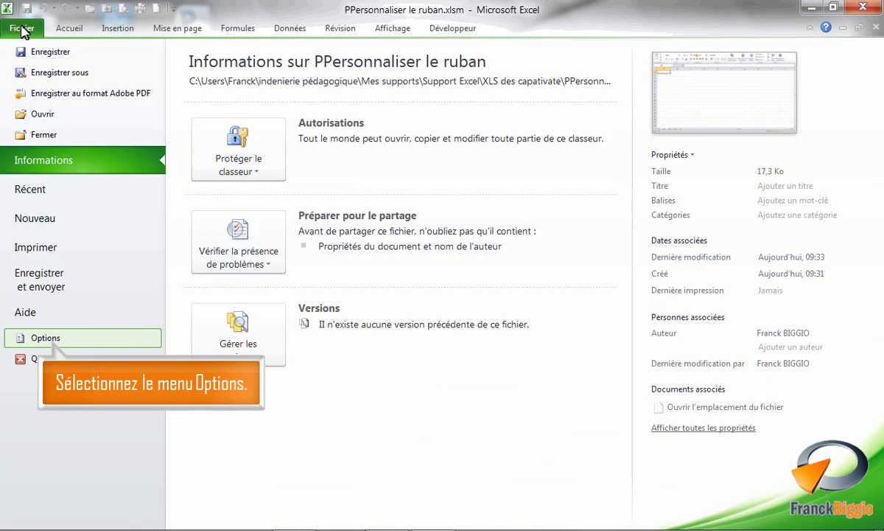
left_click(41, 335)
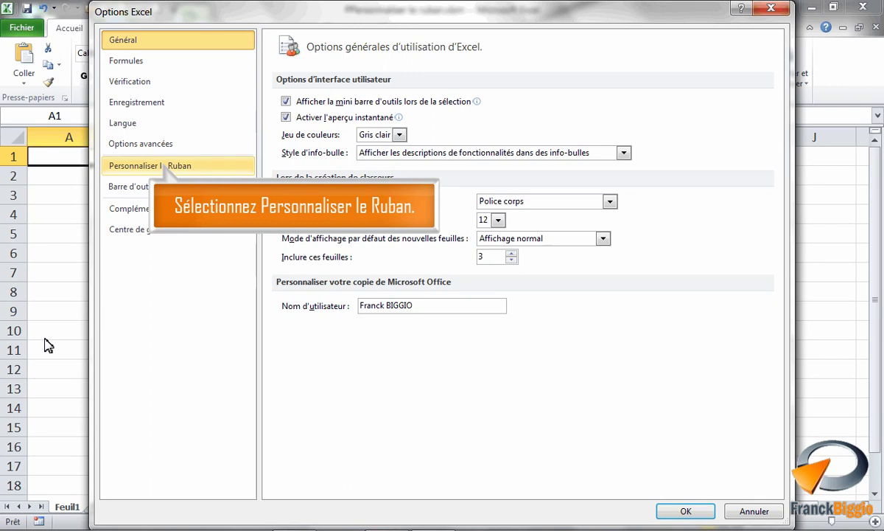
left_click(151, 168)
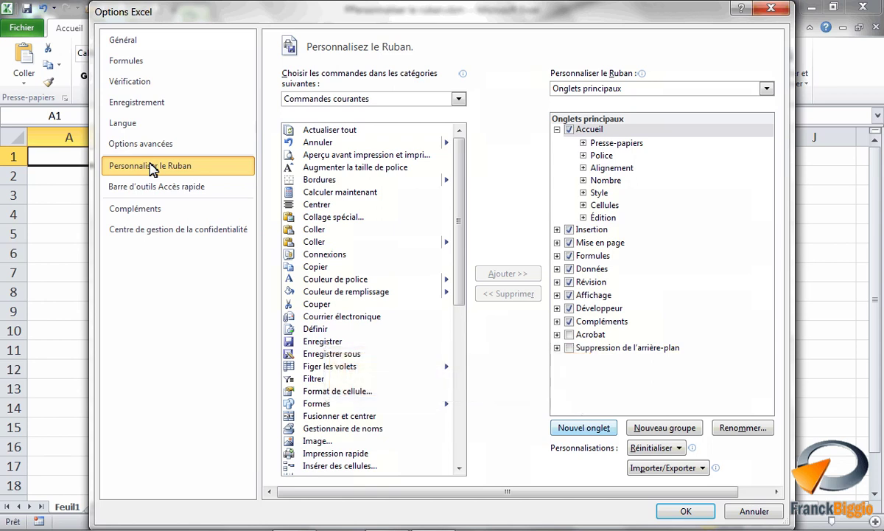
Add a new custom ribbon tab and rename it 'Exemple'.
left_click(589, 429)
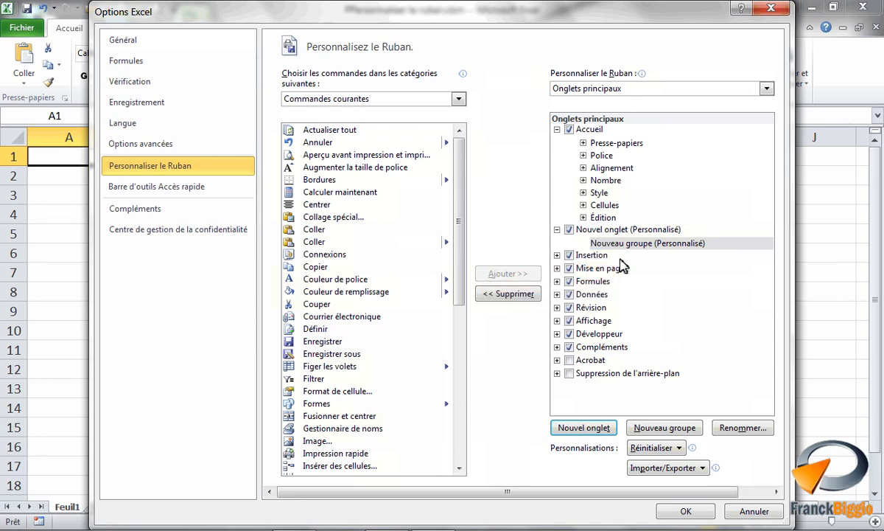
left_click(623, 230)
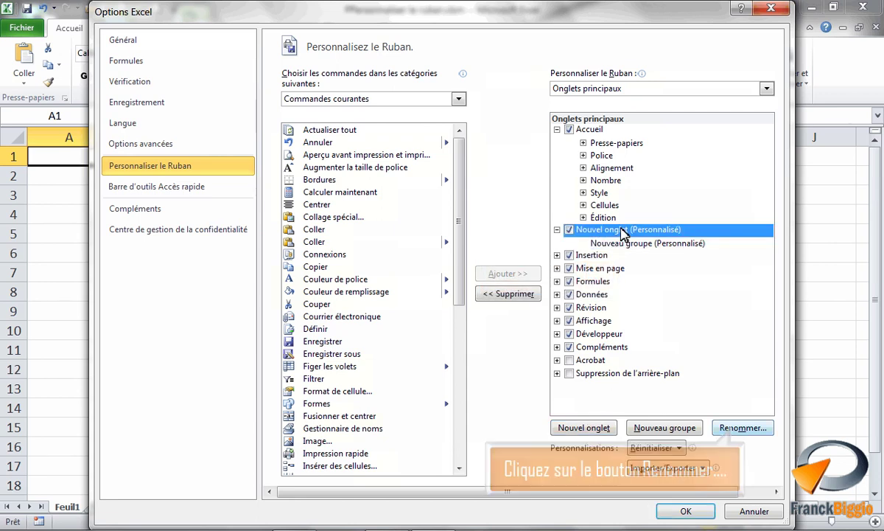
left_click(748, 427)
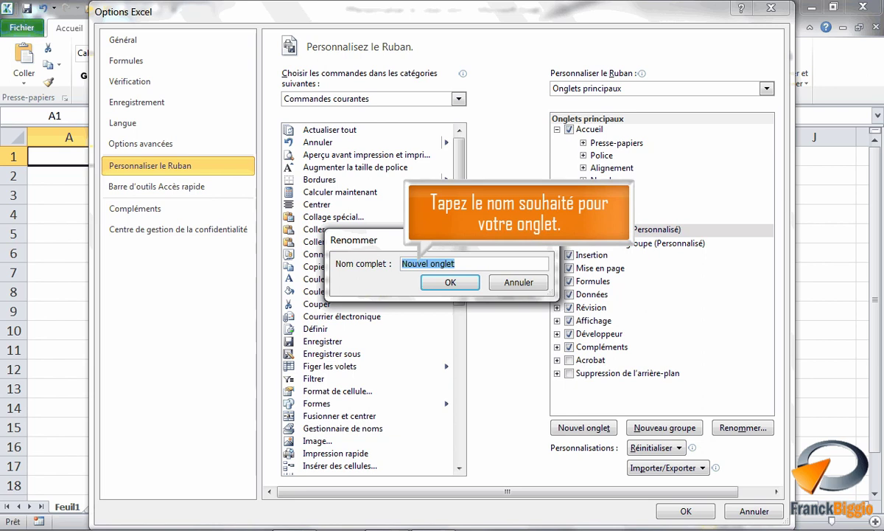
type("Exemple")
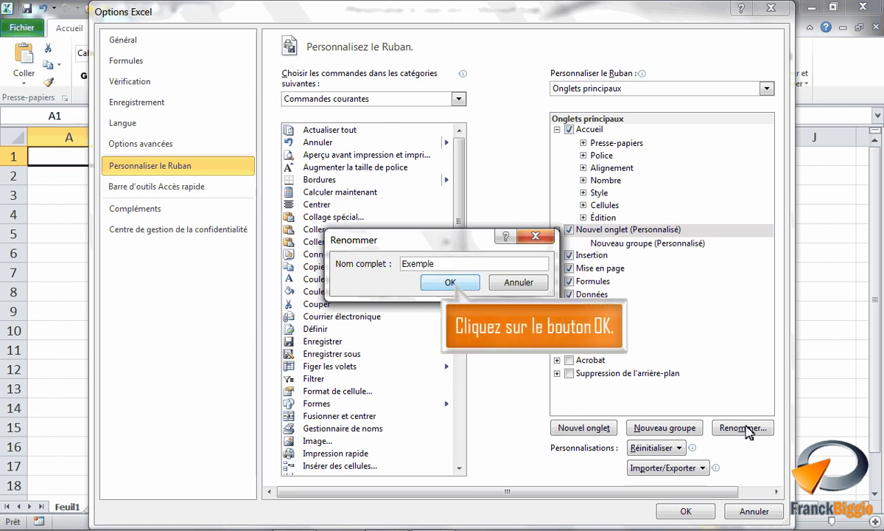
left_click(450, 282)
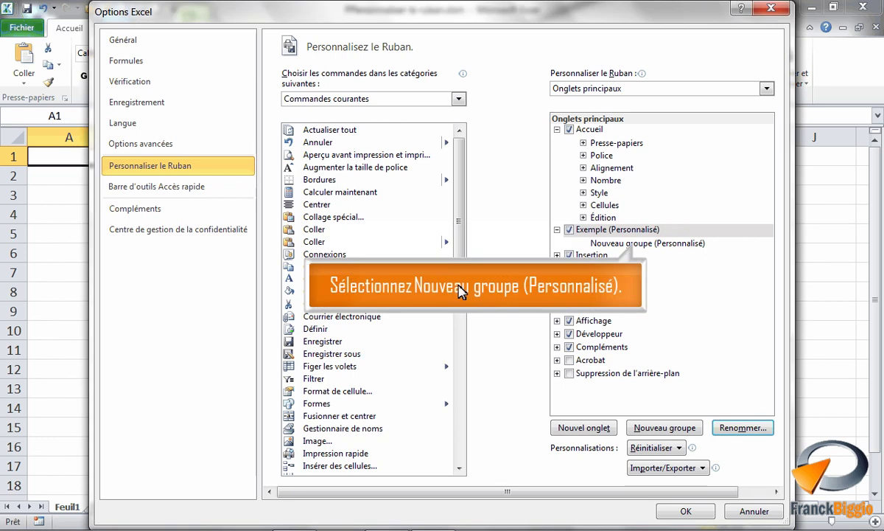
Rename the Exemple tab's new custom group to 'test'.
left_click(648, 243)
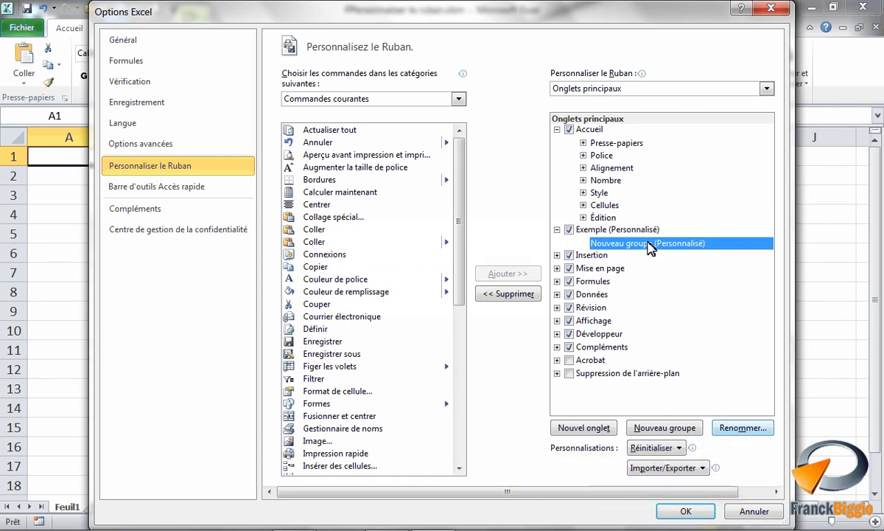
left_click(744, 431)
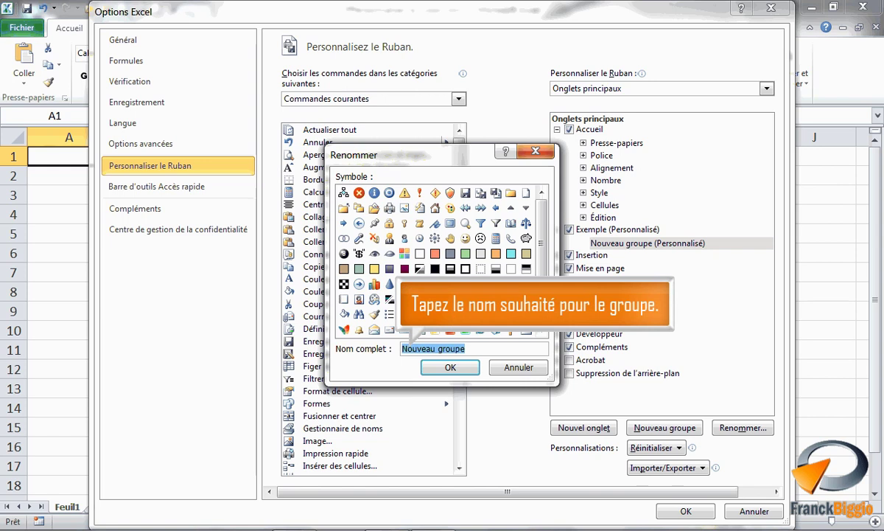
type("test")
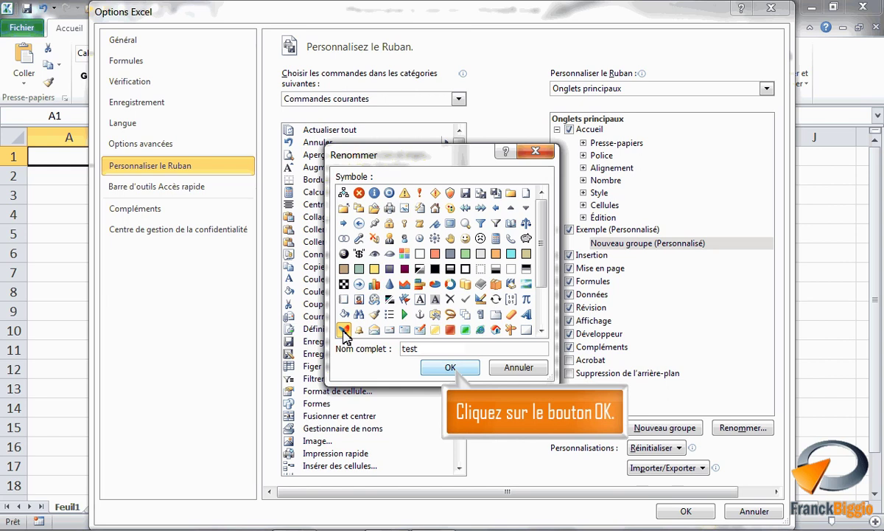
left_click(450, 367)
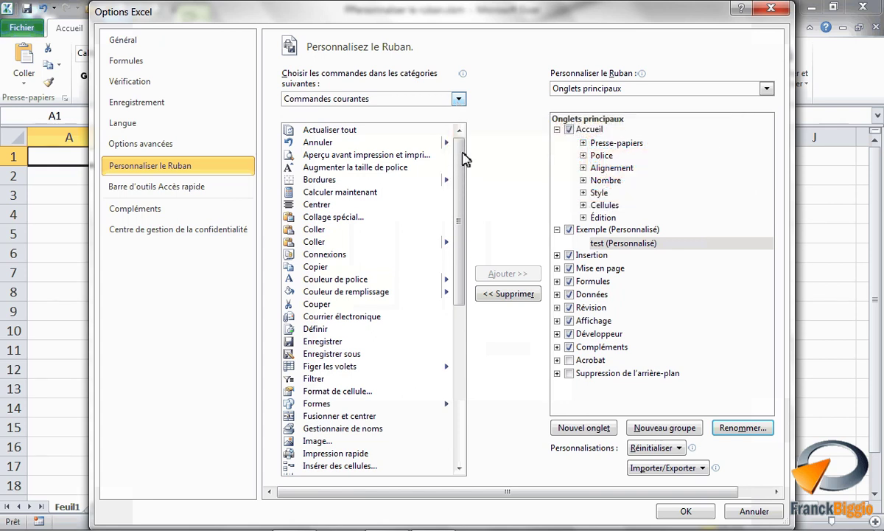
Add the Exemple macro from the Macros list to the test group and apply the changes.
left_click(462, 100)
key("Down")
key("Down")
key("Down")
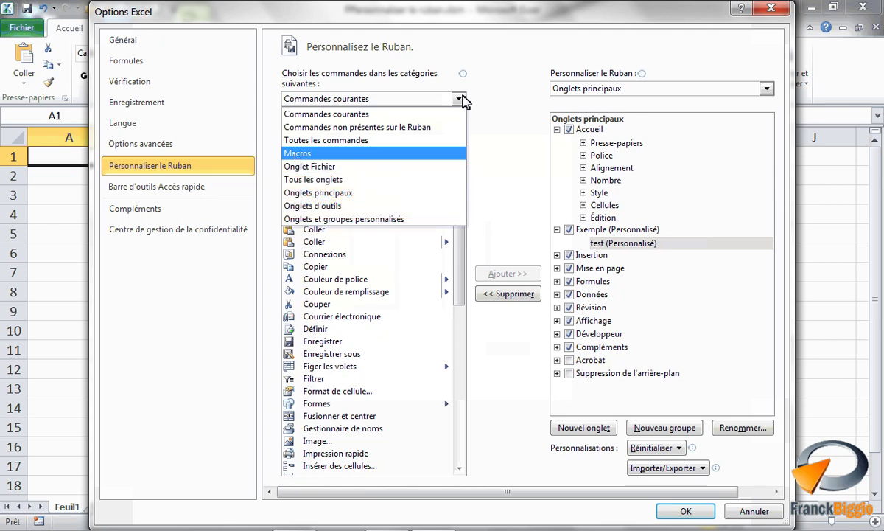
left_click(307, 153)
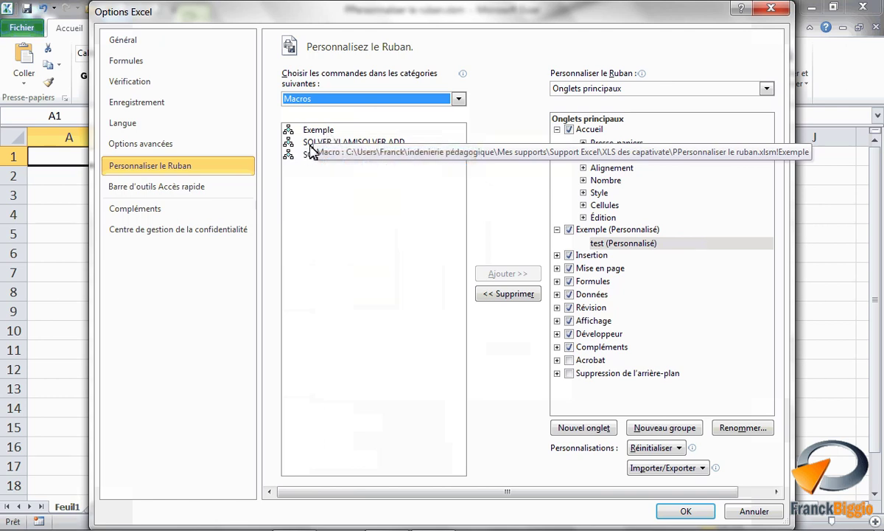
left_click(316, 131)
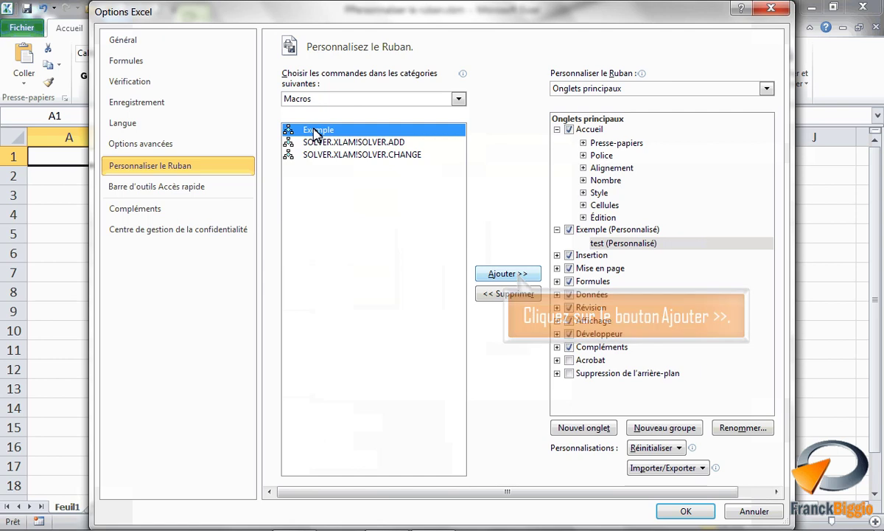
left_click(508, 275)
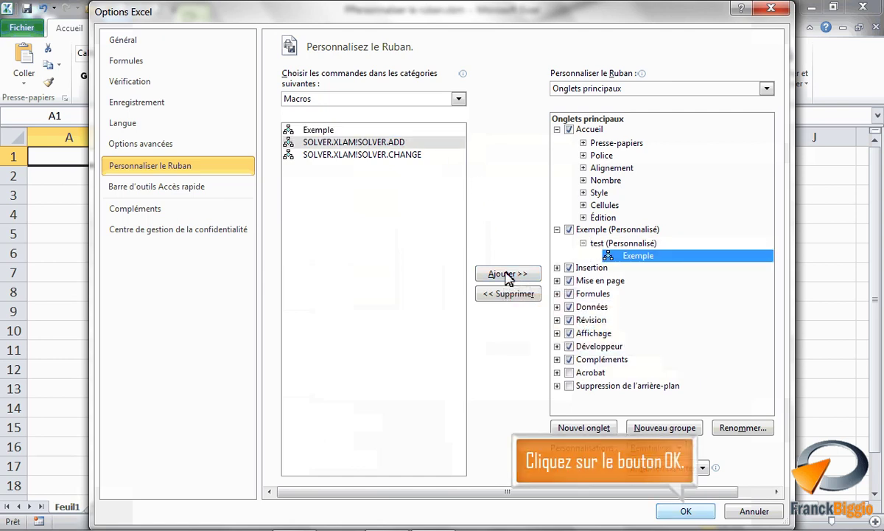
left_click(686, 511)
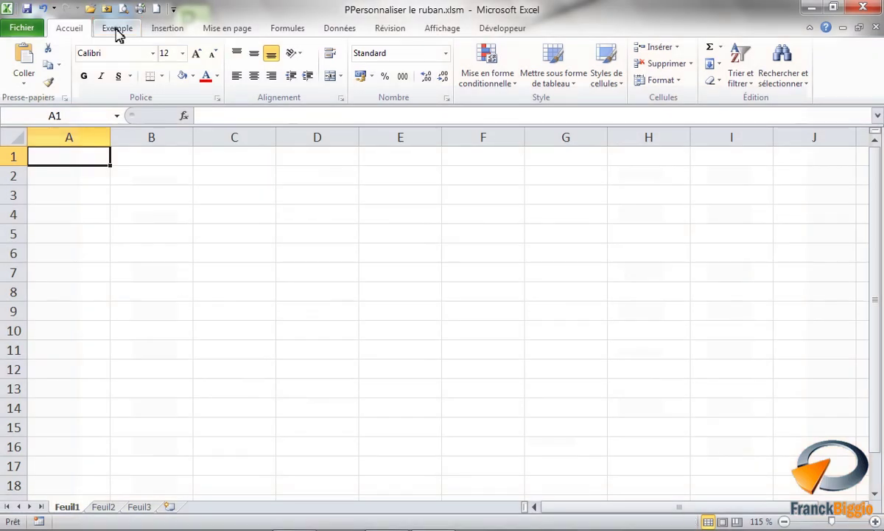
Run the Exemple button from the Exemple tab on cells D4 and B7.
left_click(116, 32)
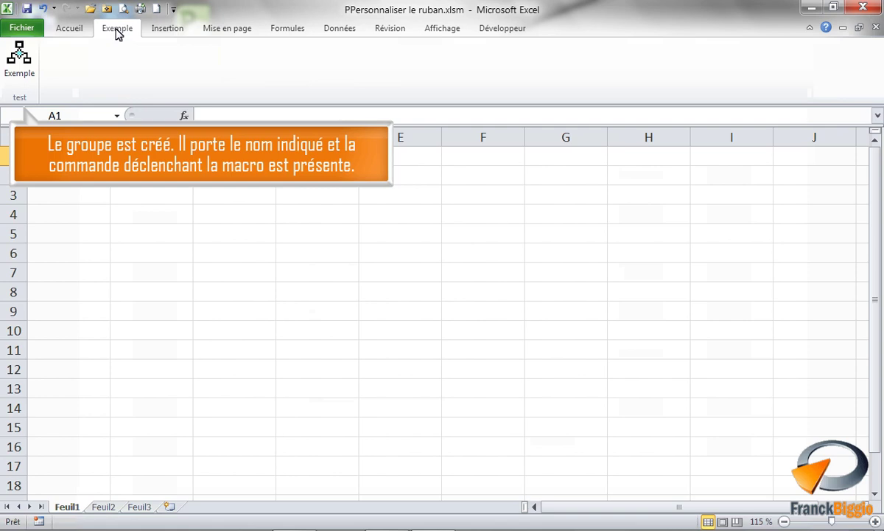
left_click(288, 222)
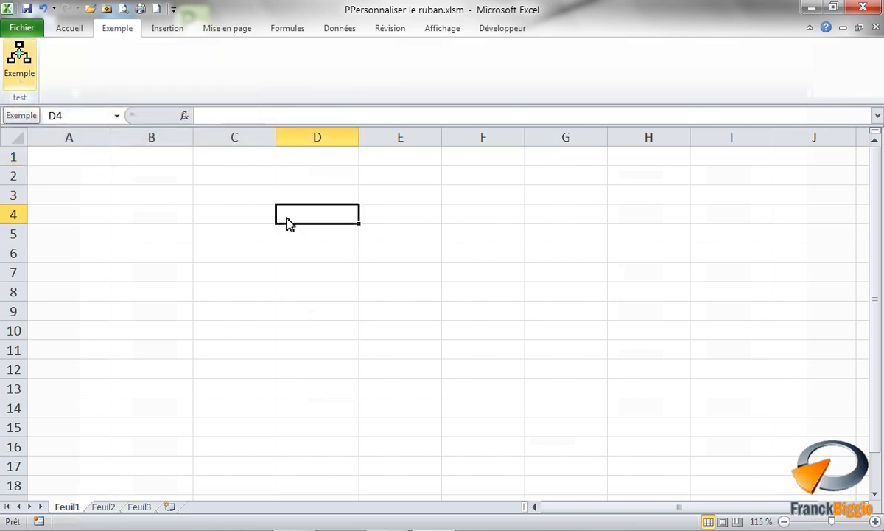
left_click(17, 72)
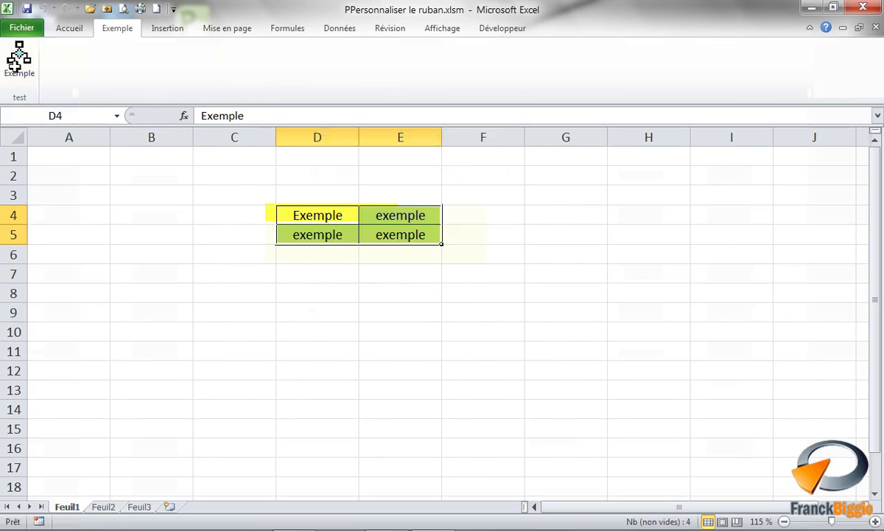
left_click(143, 277)
left_click(19, 55)
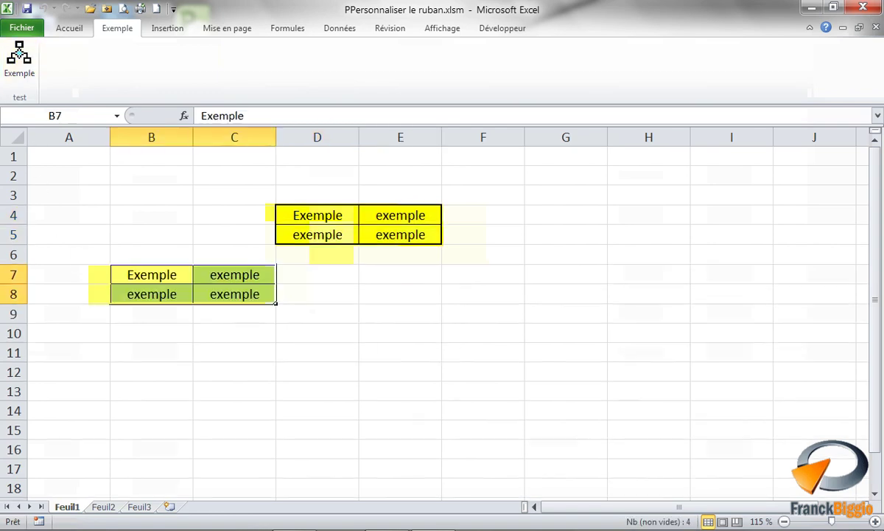